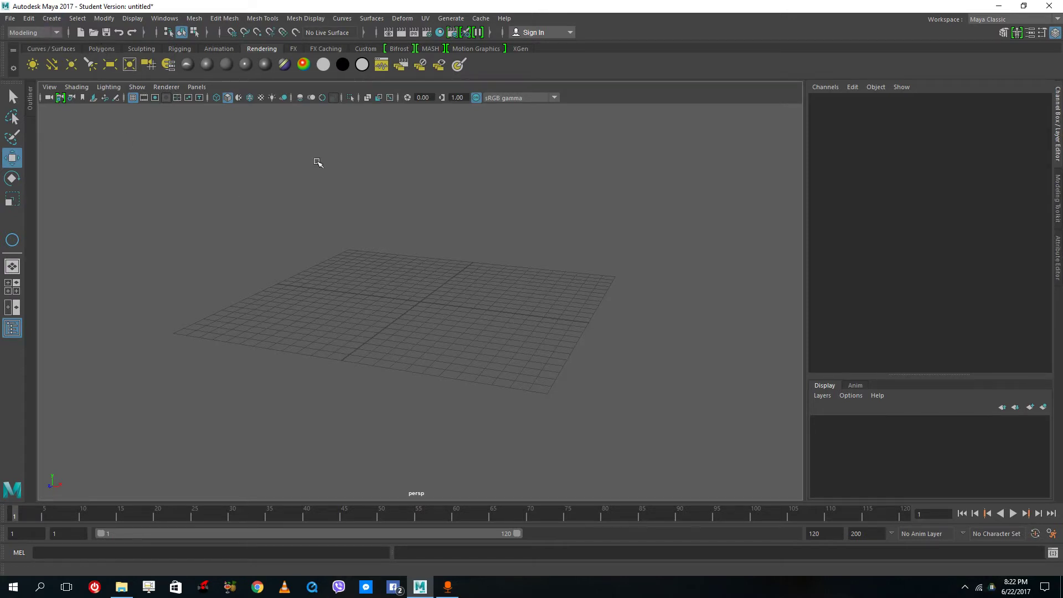
# Extend the playback range end from frame 120 to frame 200
pyautogui.keyDown('alt'); pyautogui.moveTo(381, 260); pyautogui.dragTo(406, 275); pyautogui.keyUp('alt')
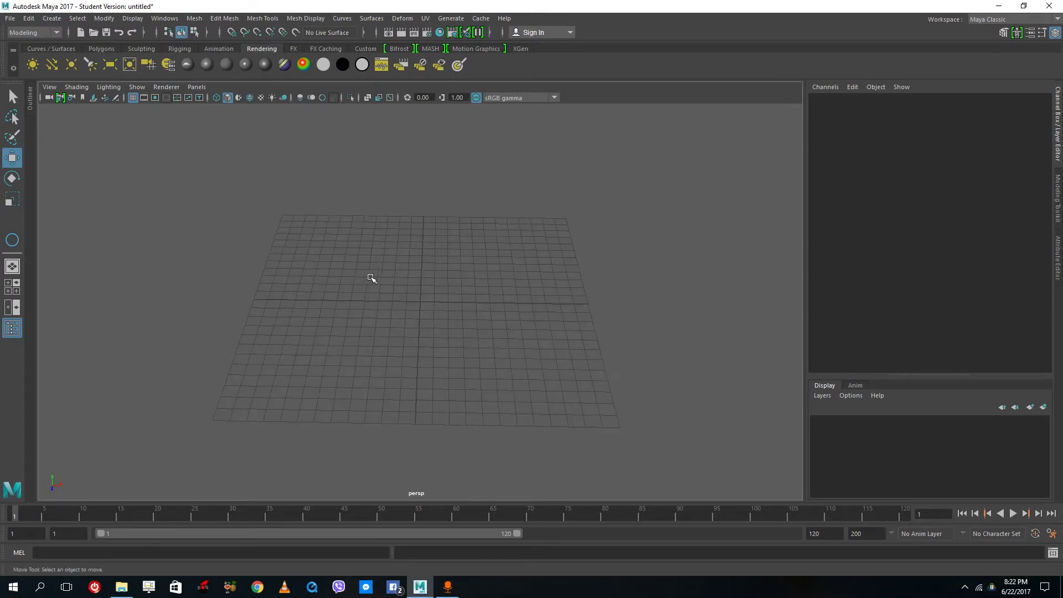
pyautogui.keyDown('alt'); pyautogui.moveTo(439, 328); pyautogui.dragTo(411, 306); pyautogui.keyUp('alt')
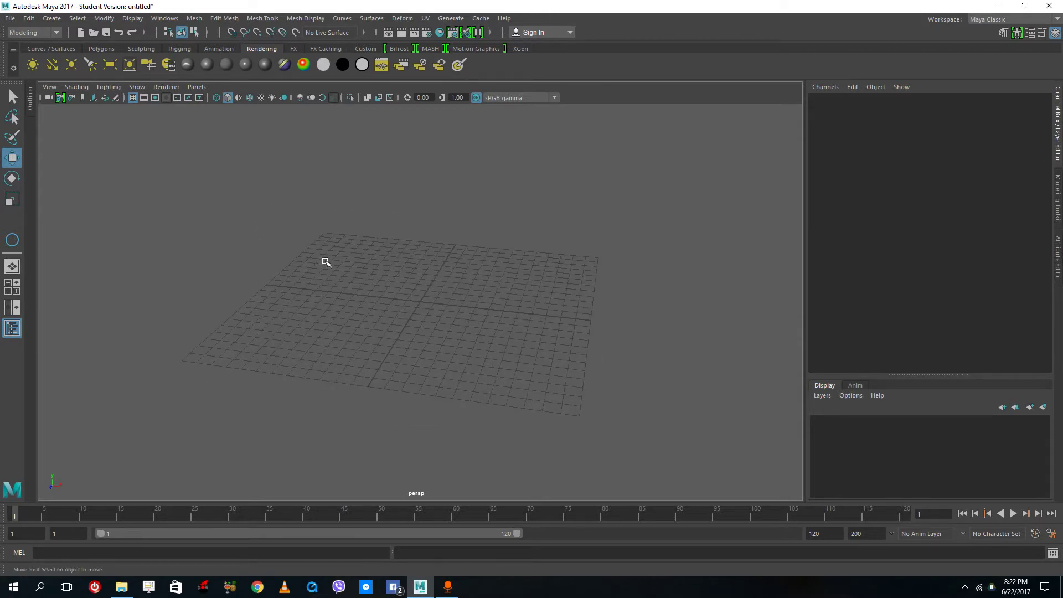
pyautogui.moveTo(516, 533); pyautogui.dragTo(834, 545)
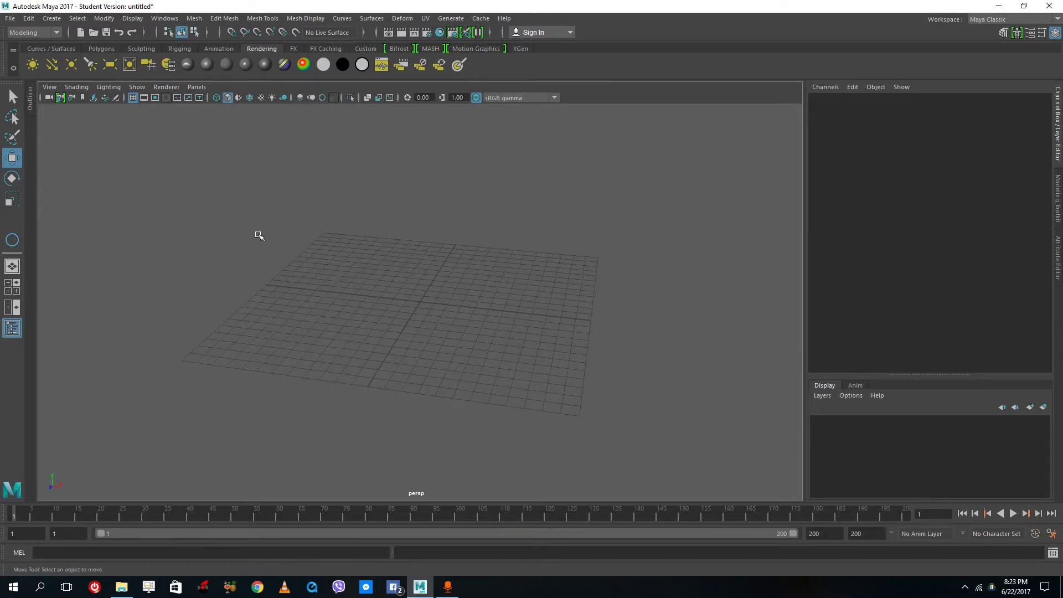
# Draw a large polygon plane across the grid and a 3.525-radius polygon sphere resting on it
pyautogui.click(67, 49)
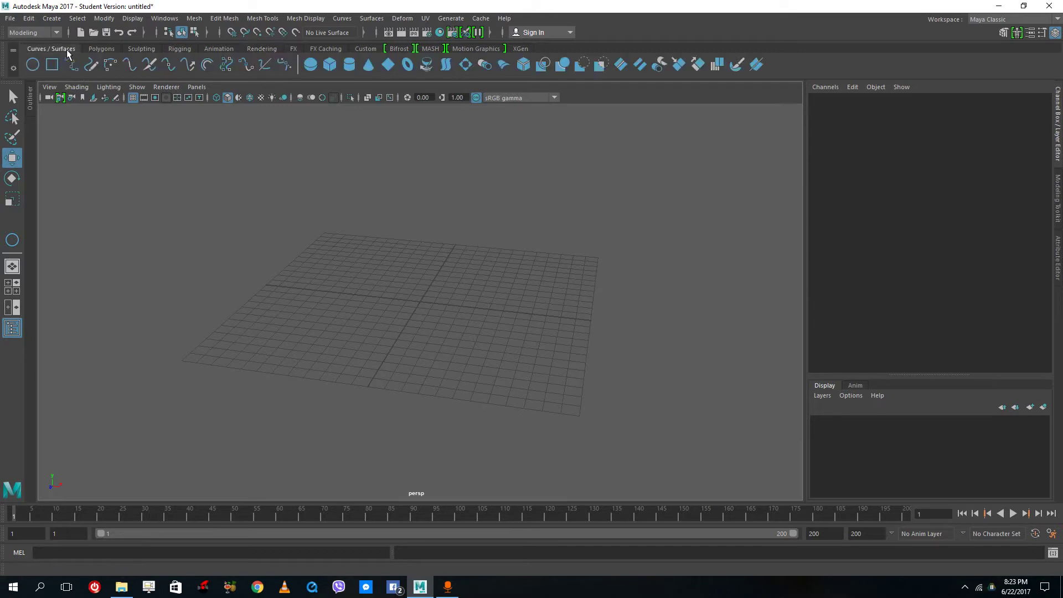
pyautogui.click(102, 49)
pyautogui.click(110, 64)
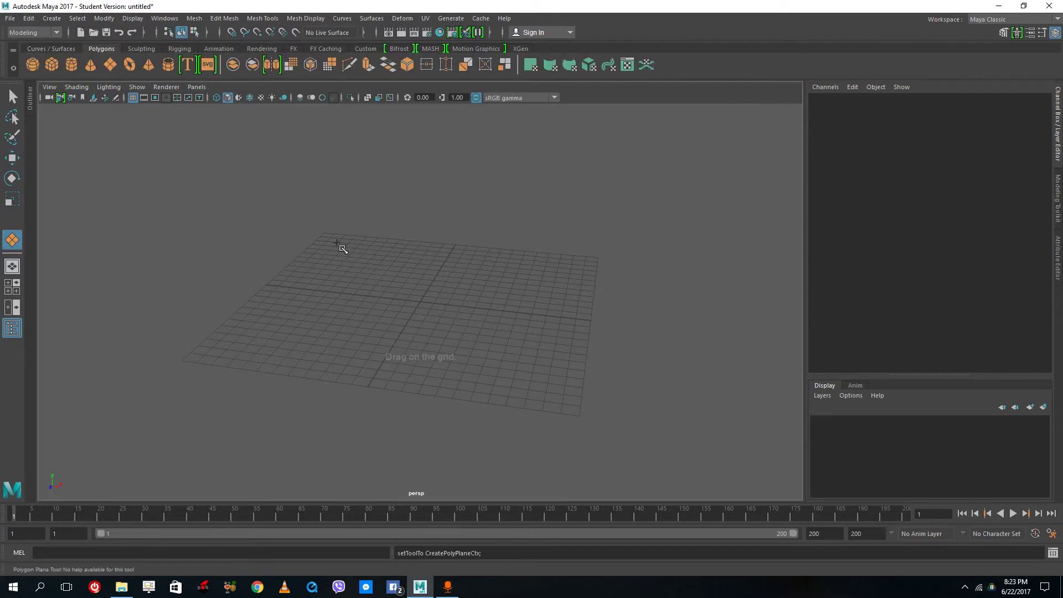
pyautogui.moveTo(328, 240); pyautogui.dragTo(586, 442)
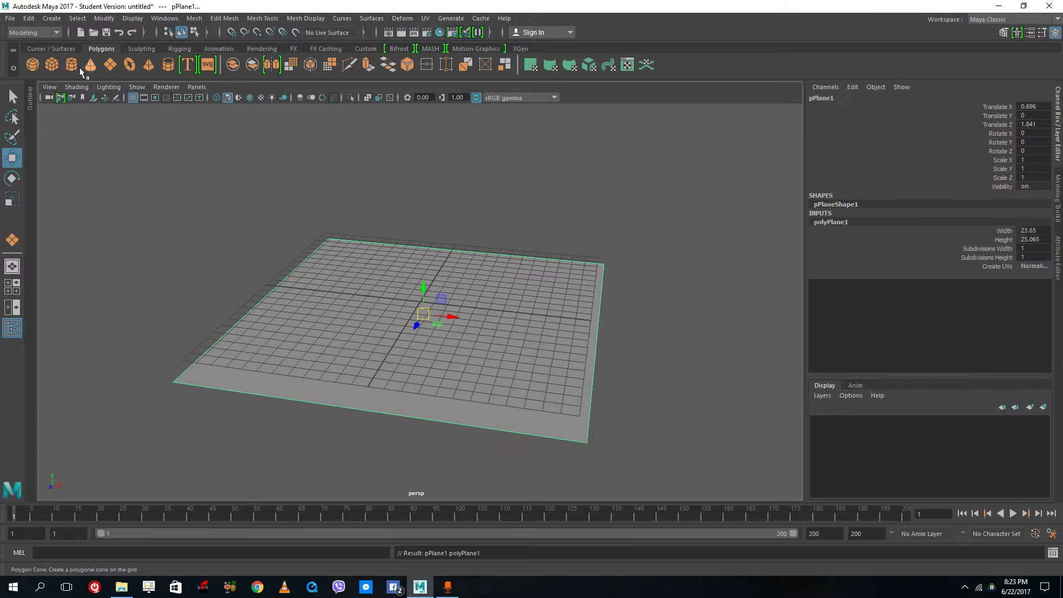
pyautogui.click(33, 64)
pyautogui.moveTo(418, 288); pyautogui.dragTo(476, 271)
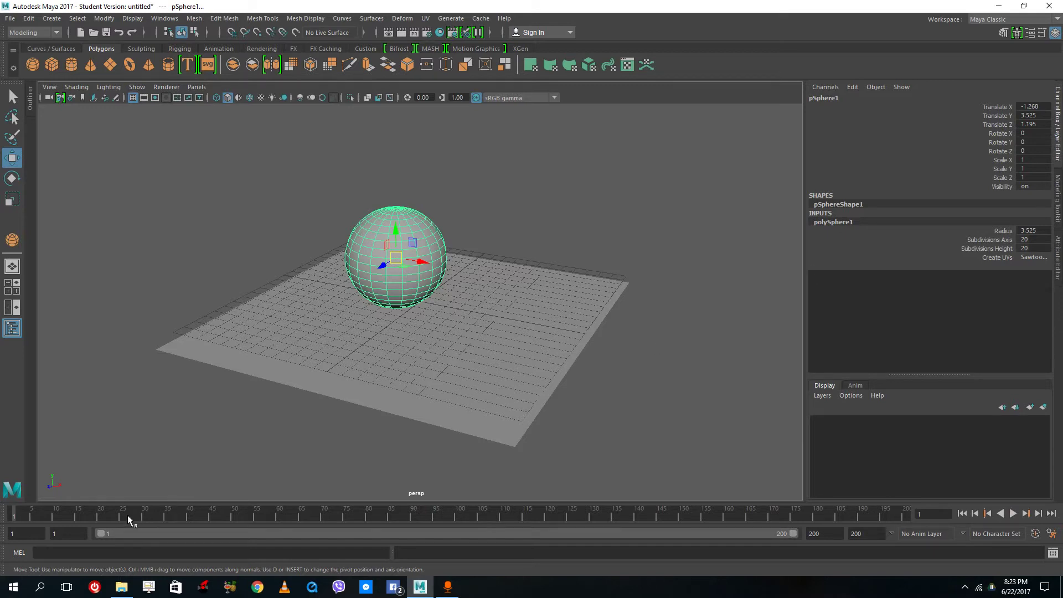
# Key the sphere's Translate Y at frame 1, then advance to frame 75
pyautogui.rightClick(994, 116)
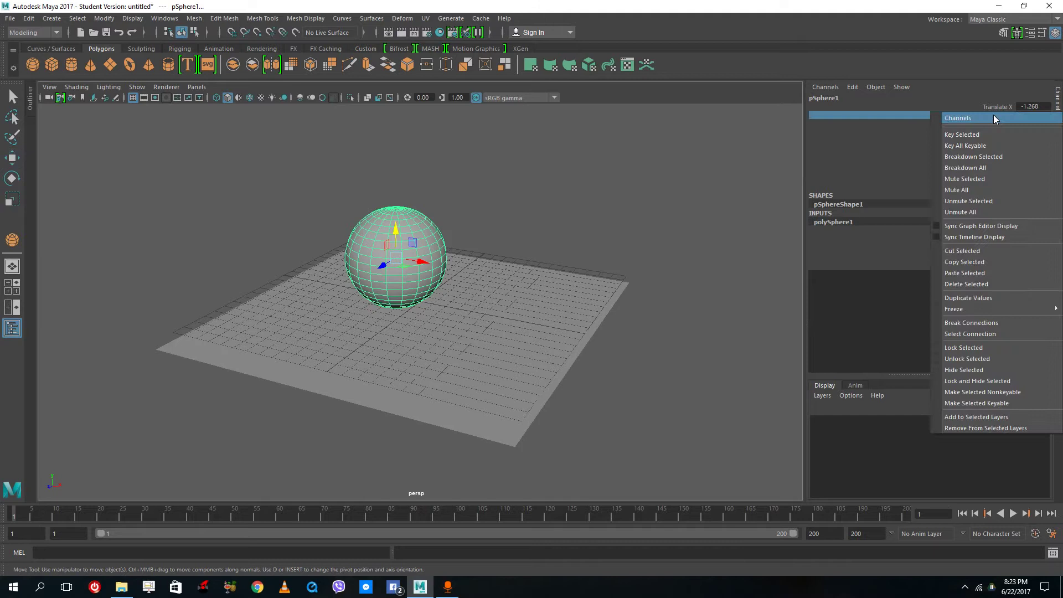
pyautogui.click(966, 144)
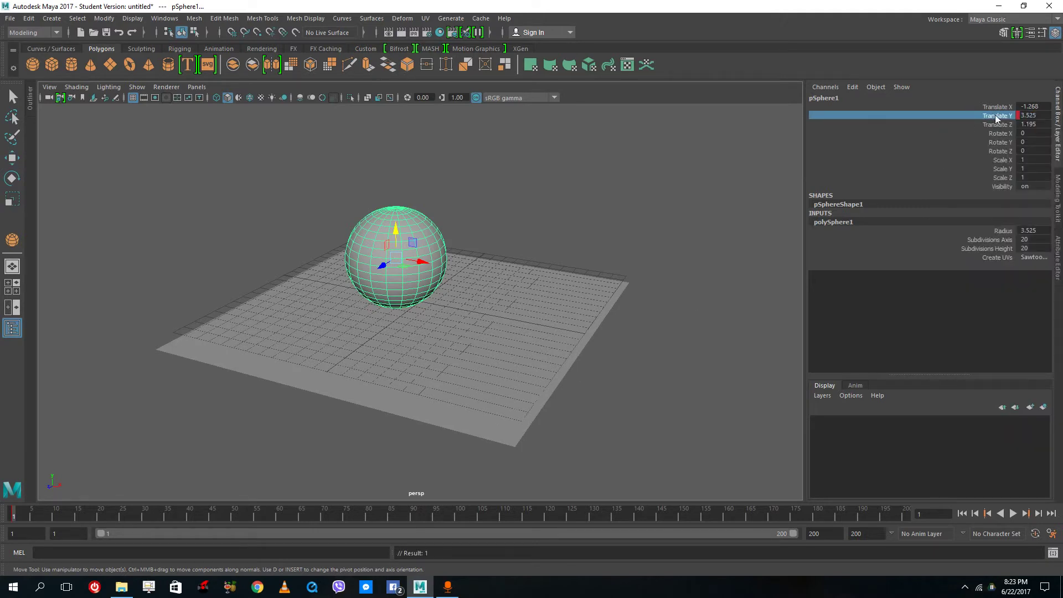
pyautogui.hotkey('alt', 'v')
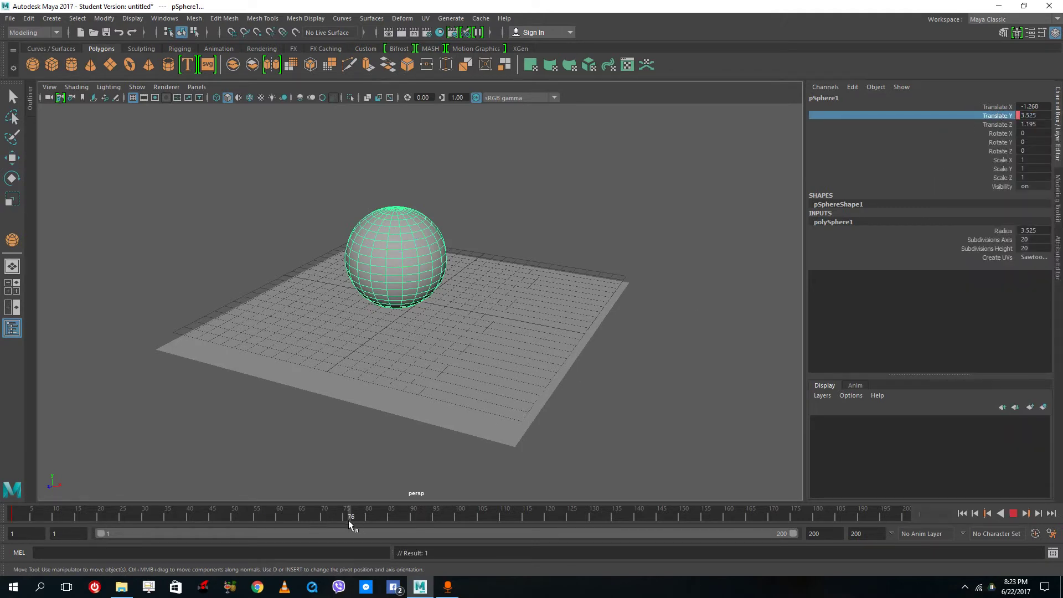
pyautogui.click(345, 520)
# Raise the sphere to Translate Y 10.483 and key it at frame 75
pyautogui.moveTo(395, 222); pyautogui.dragTo(394, 118)
pyautogui.rightClick(1004, 119)
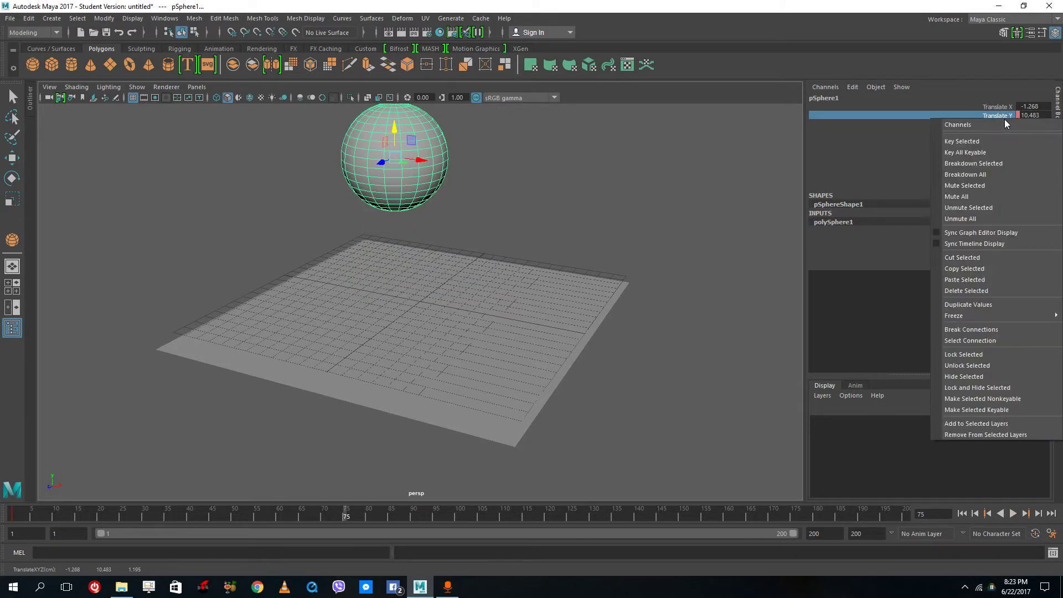
pyautogui.click(980, 138)
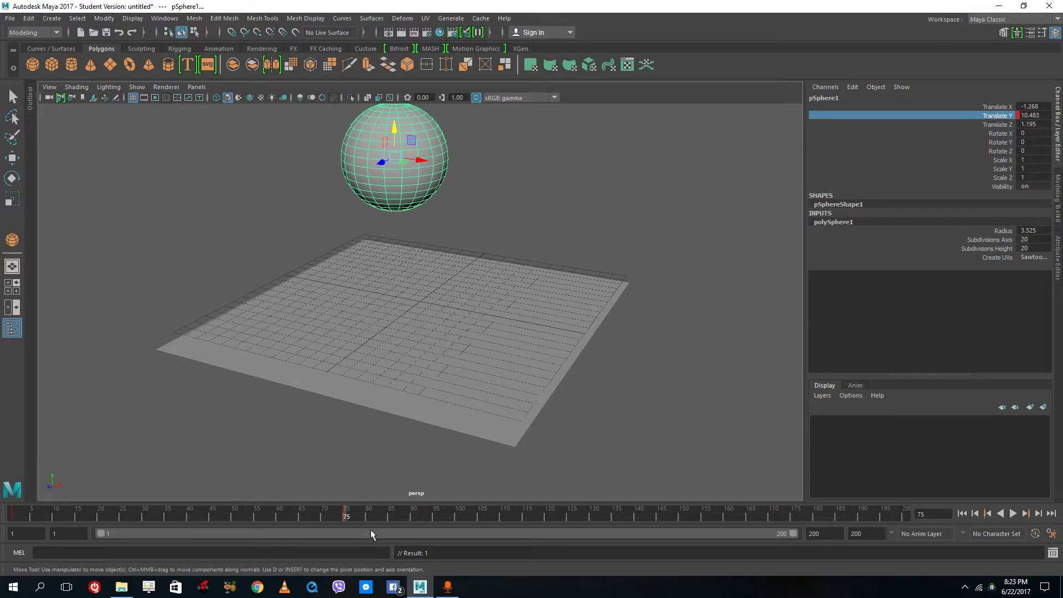
pyautogui.moveTo(346, 520); pyautogui.dragTo(301, 519)
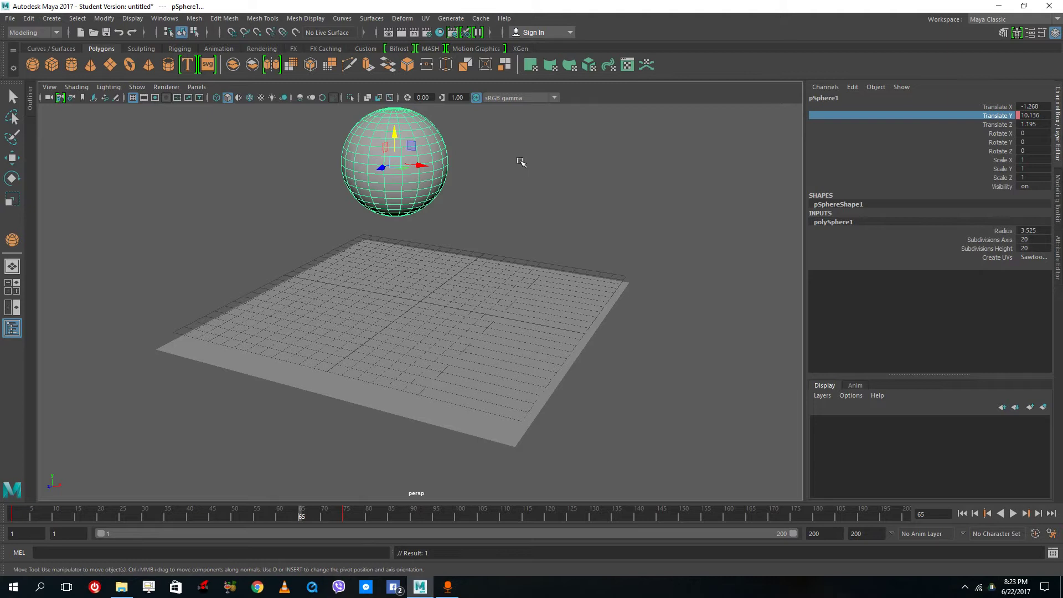
pyautogui.scroll(-3, 486, 219)
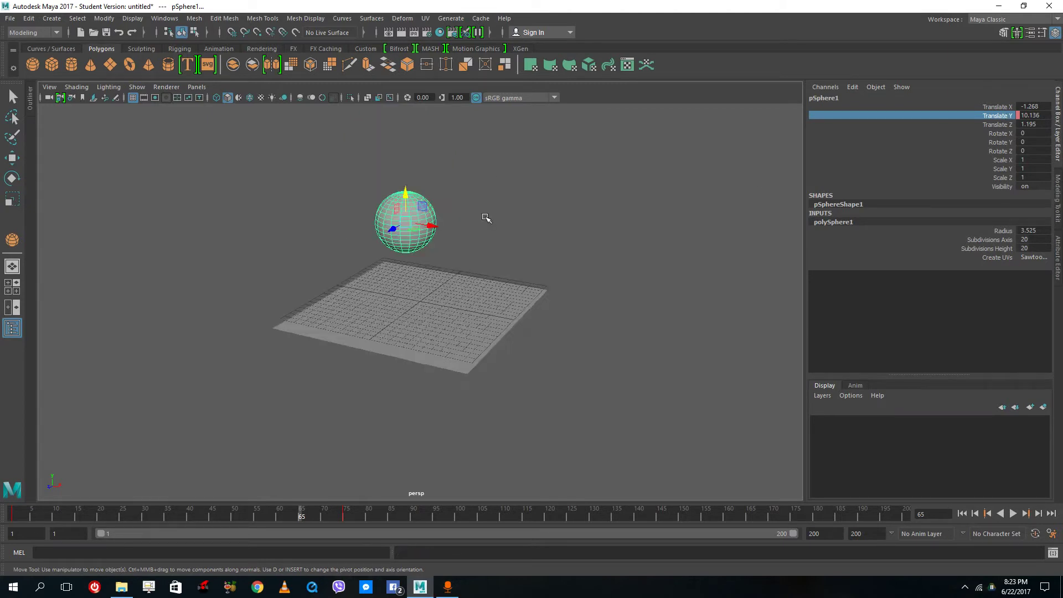
pyautogui.scroll(1, 429, 240)
pyautogui.click(488, 222)
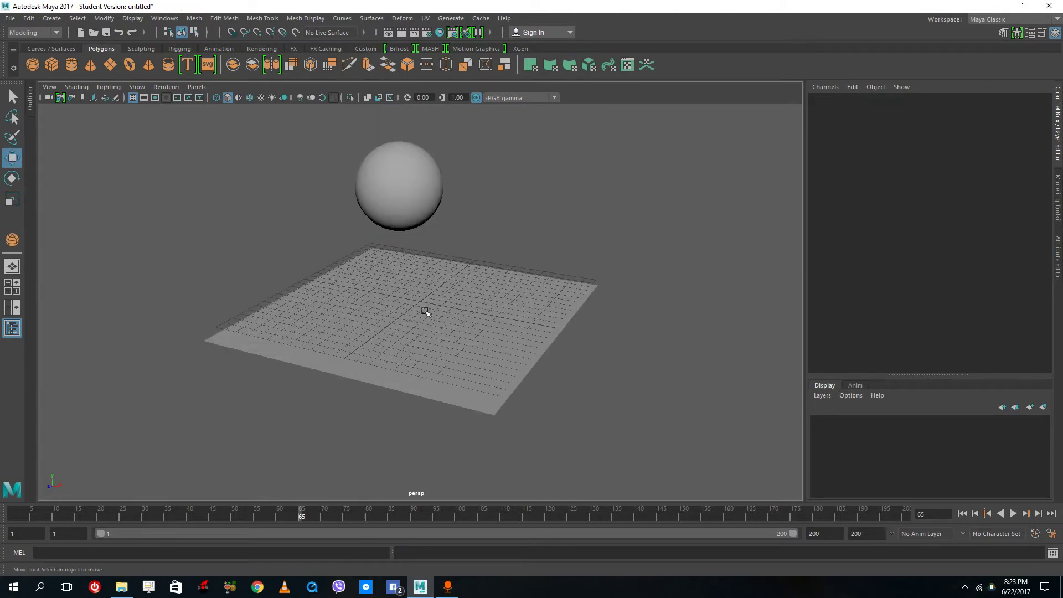
pyautogui.click(440, 267)
pyautogui.click(408, 209)
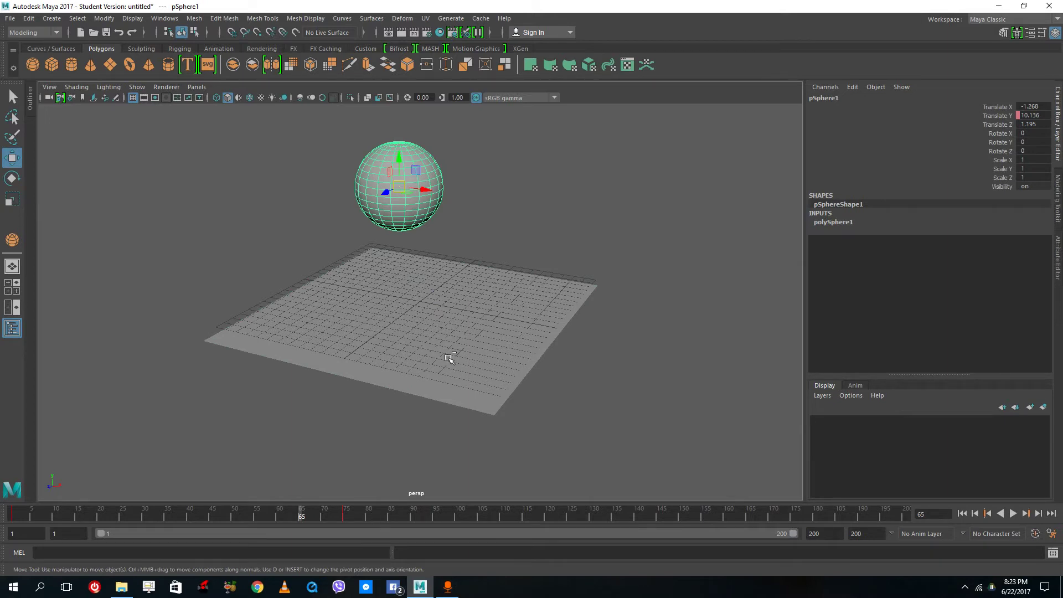
pyautogui.hotkey('ctrl', 'z')
pyautogui.keyDown('alt'); pyautogui.moveTo(465, 216); pyautogui.dragTo(416, 266); pyautogui.keyUp('alt')
pyautogui.click(413, 194)
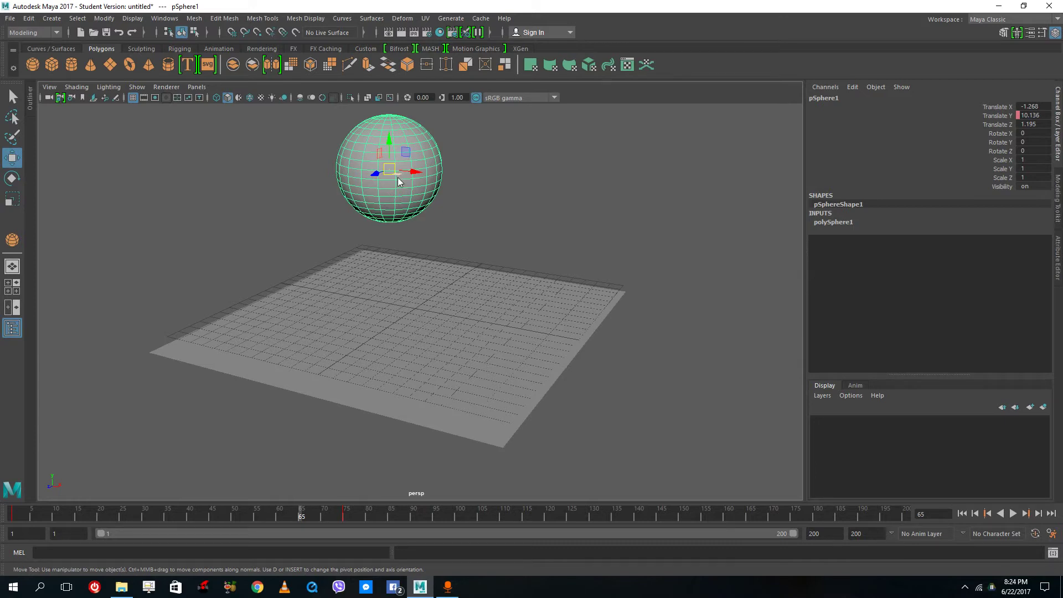
pyautogui.moveTo(397, 177); pyautogui.dragTo(399, 178, button='right')
pyautogui.click(676, 226)
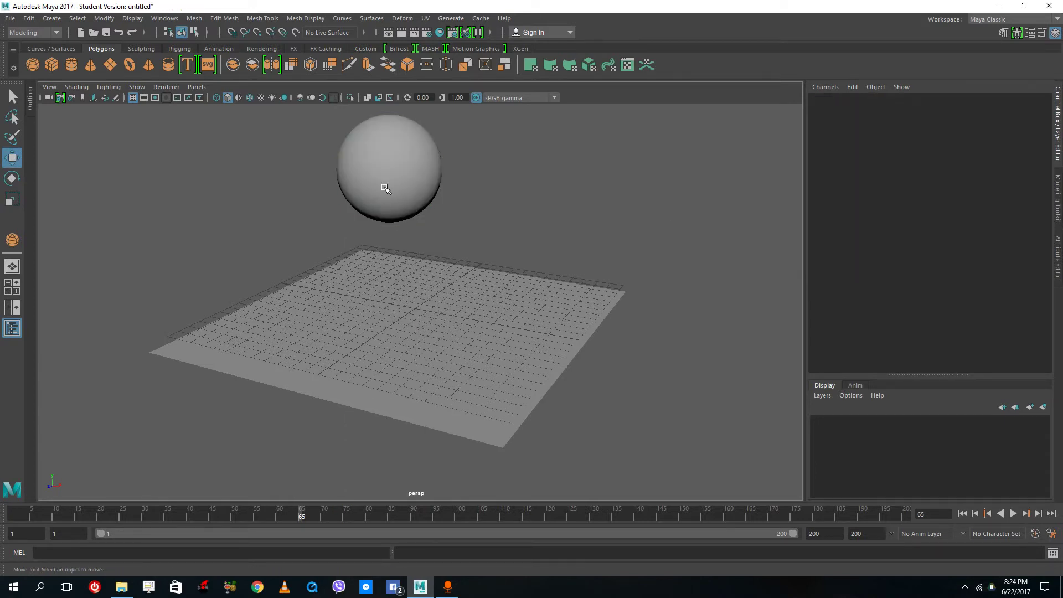
pyautogui.click(383, 172)
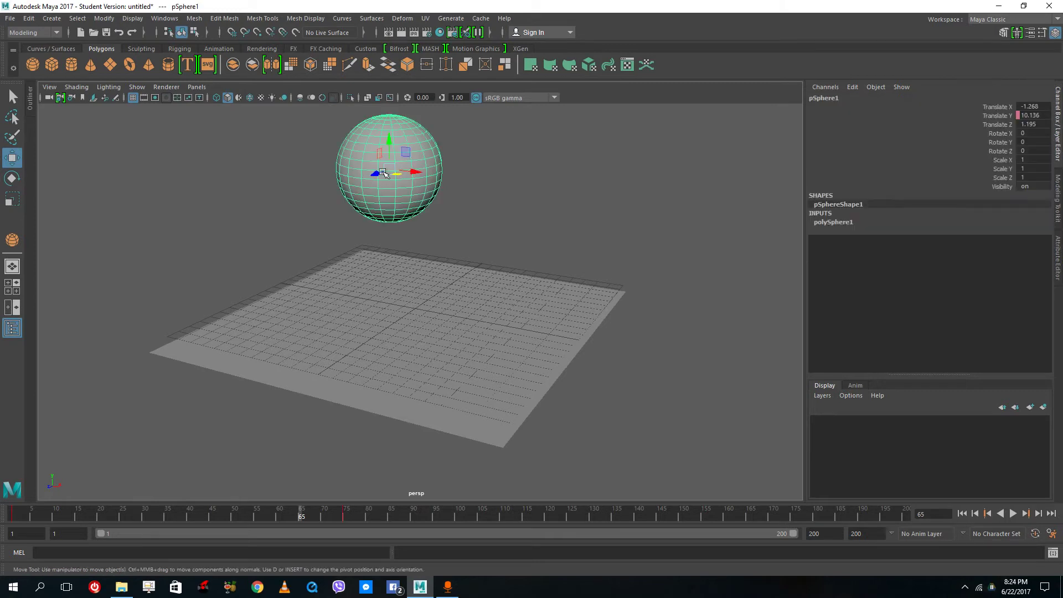
# Assign a new Blinn material to the sphere and set its colour to red
pyautogui.moveTo(425, 141); pyautogui.dragTo(427, 424, button='right')
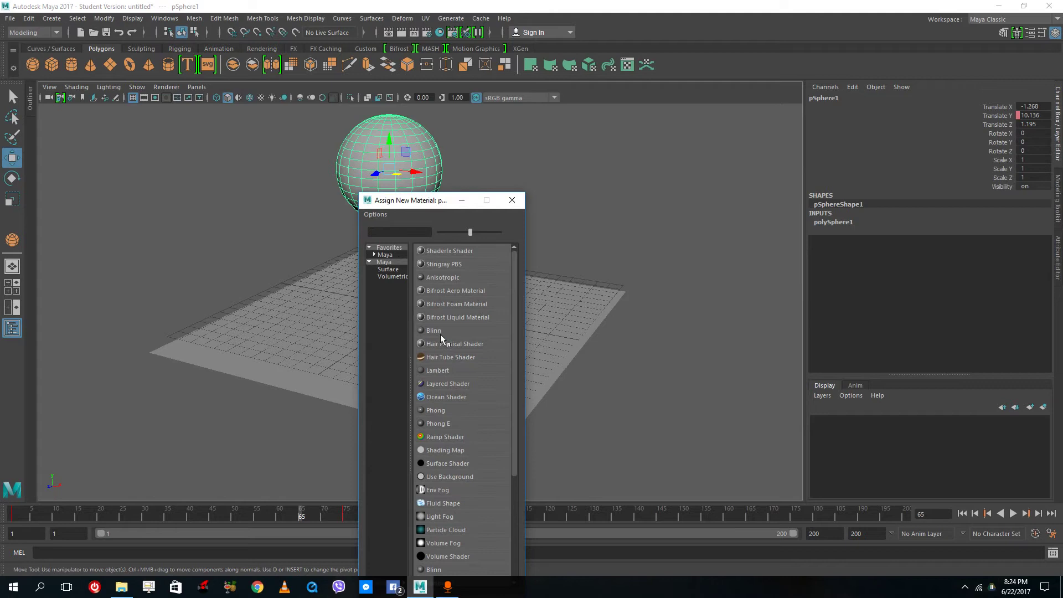
pyautogui.click(440, 332)
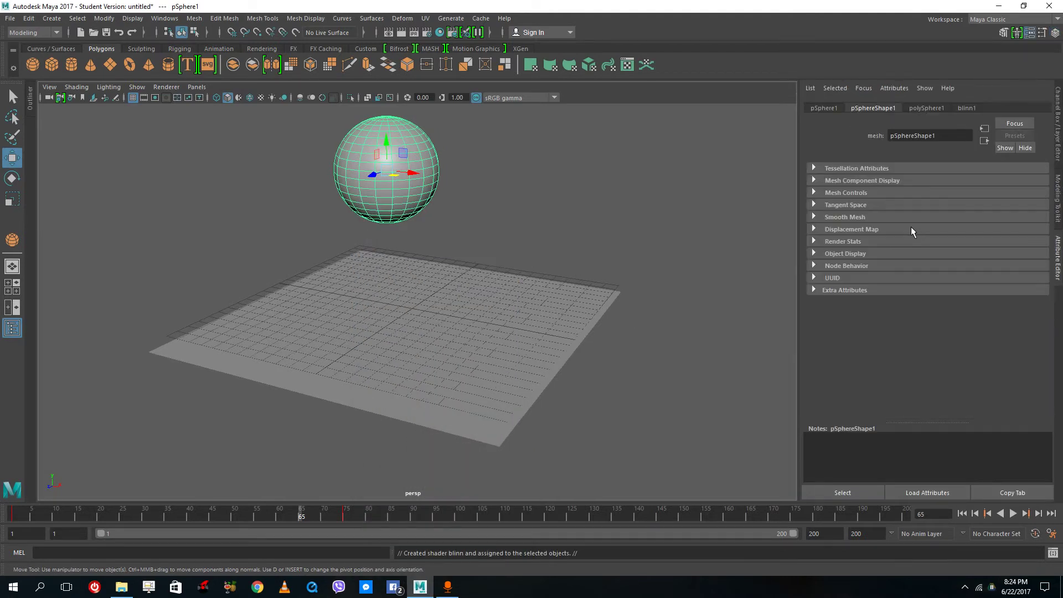
pyautogui.click(965, 109)
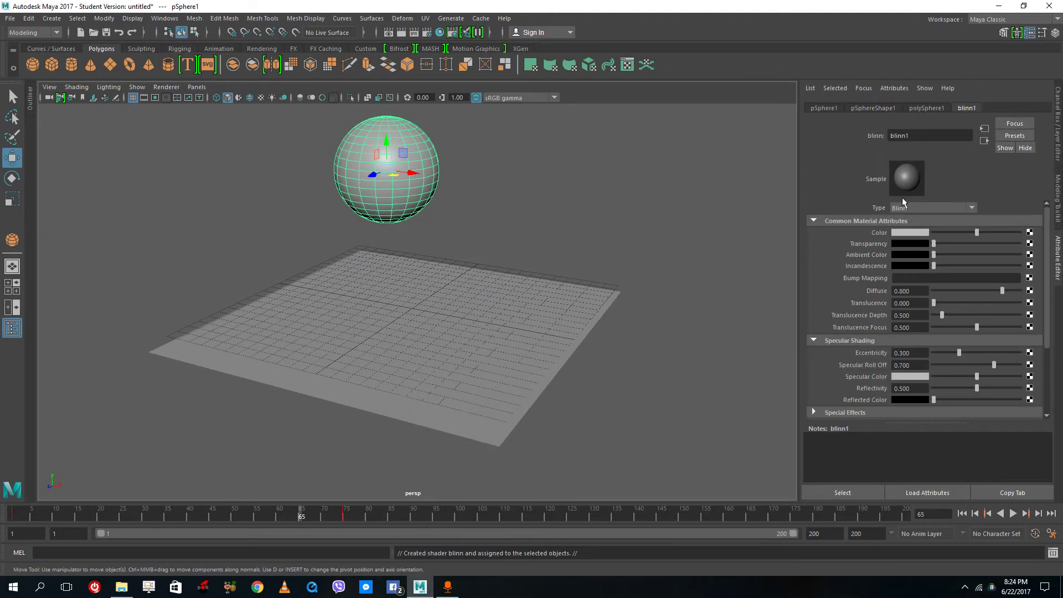
pyautogui.click(899, 230)
pyautogui.click(974, 260)
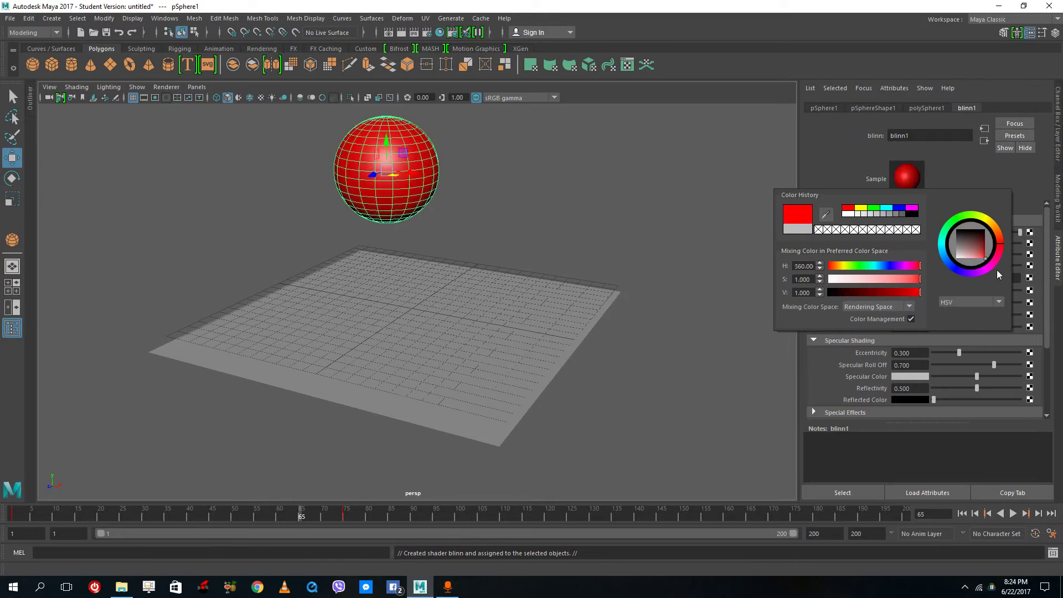
# Key the red Blinn colour at frame 1, then move to frame 200
pyautogui.hotkey('alt', 'shift', 'v')
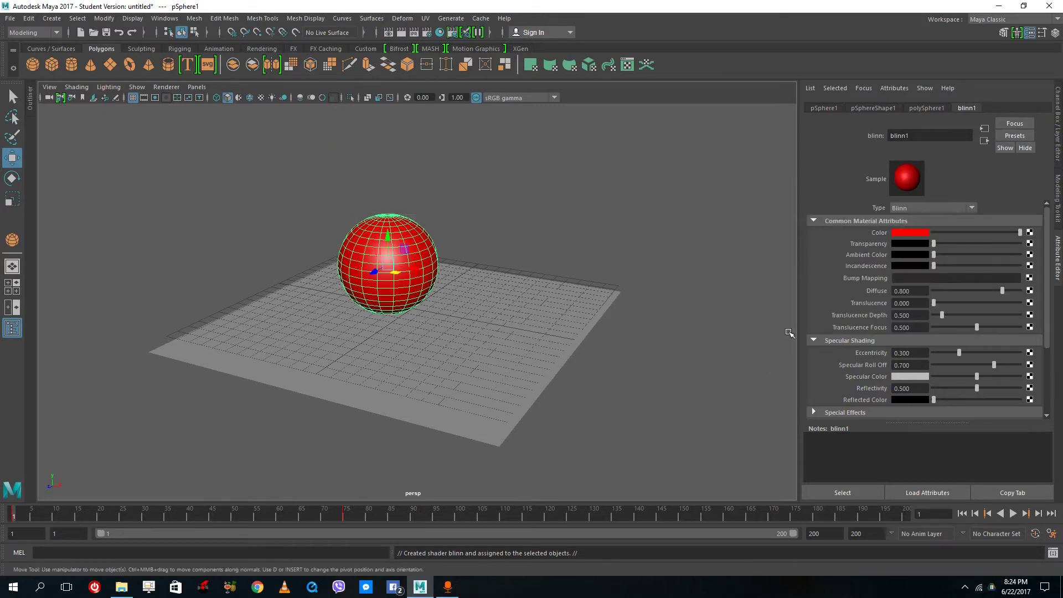
pyautogui.rightClick(879, 233)
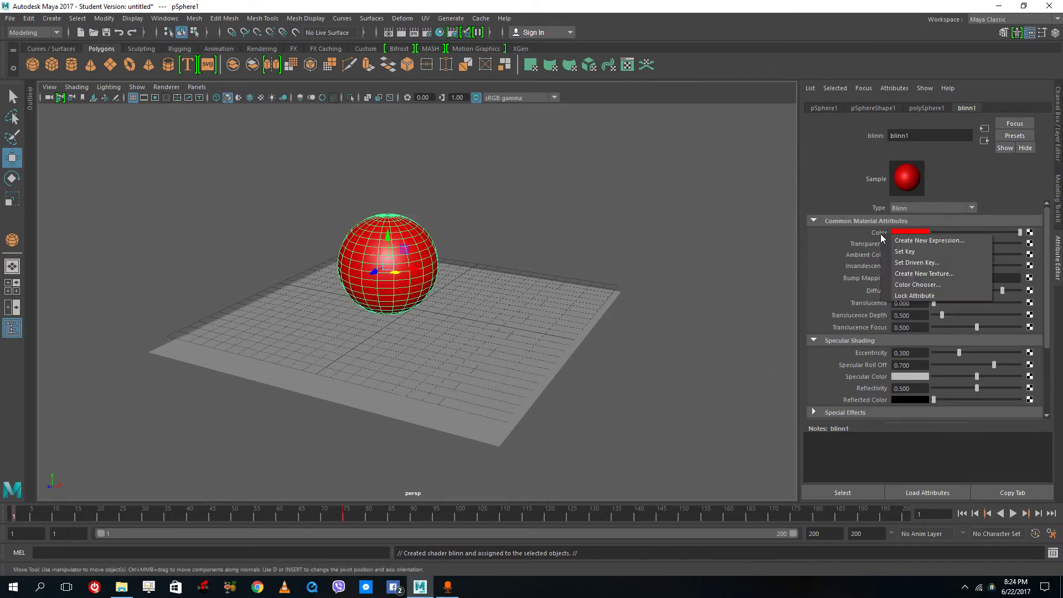
pyautogui.click(905, 251)
pyautogui.hotkey('alt', 'v')
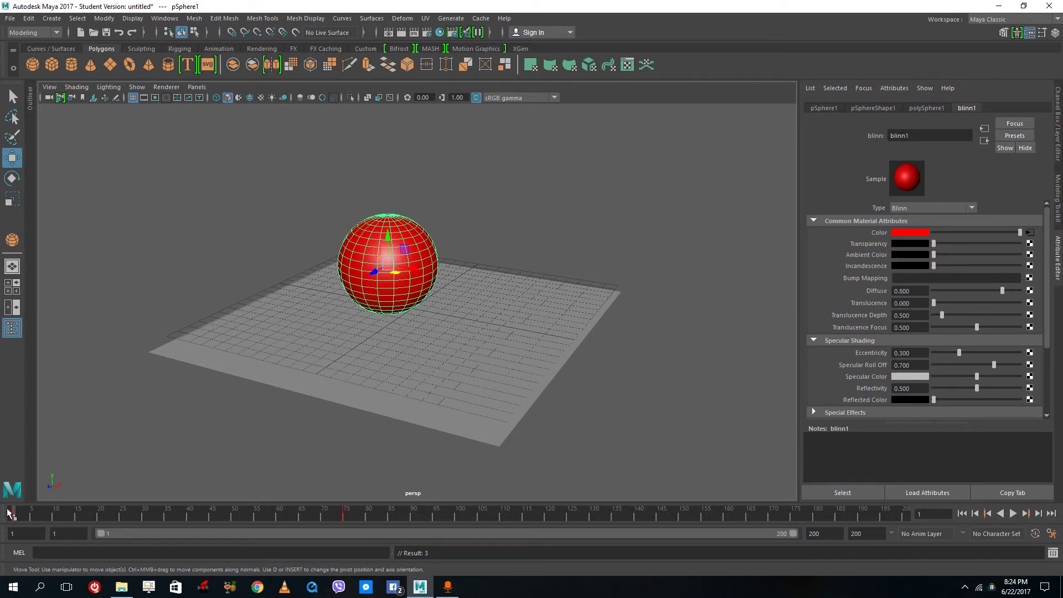
pyautogui.moveTo(617, 515); pyautogui.dragTo(922, 513)
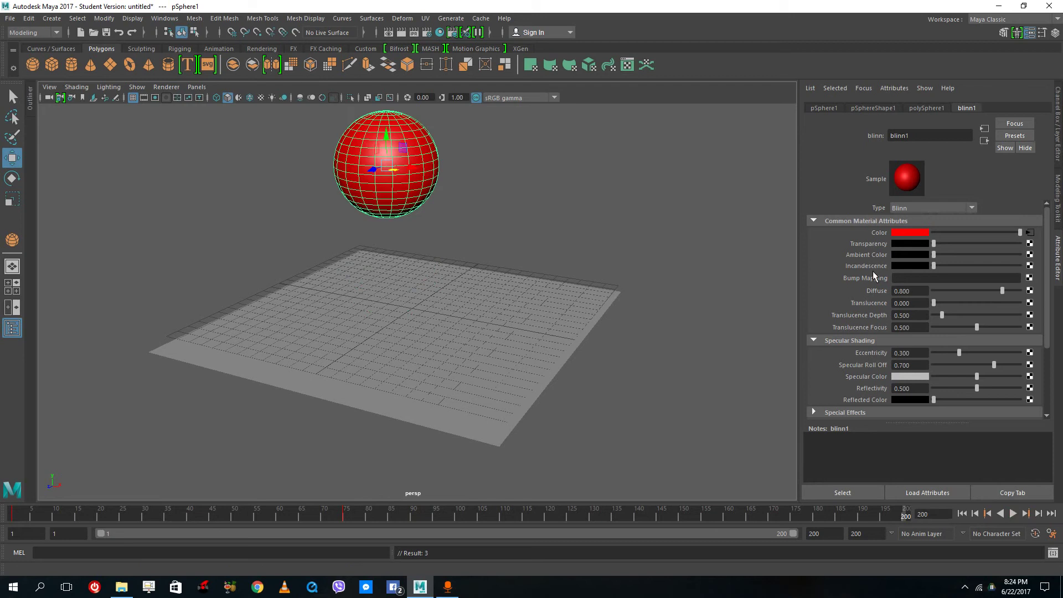
# Change the Blinn colour to blue and key it at frame 200
pyautogui.click(900, 235)
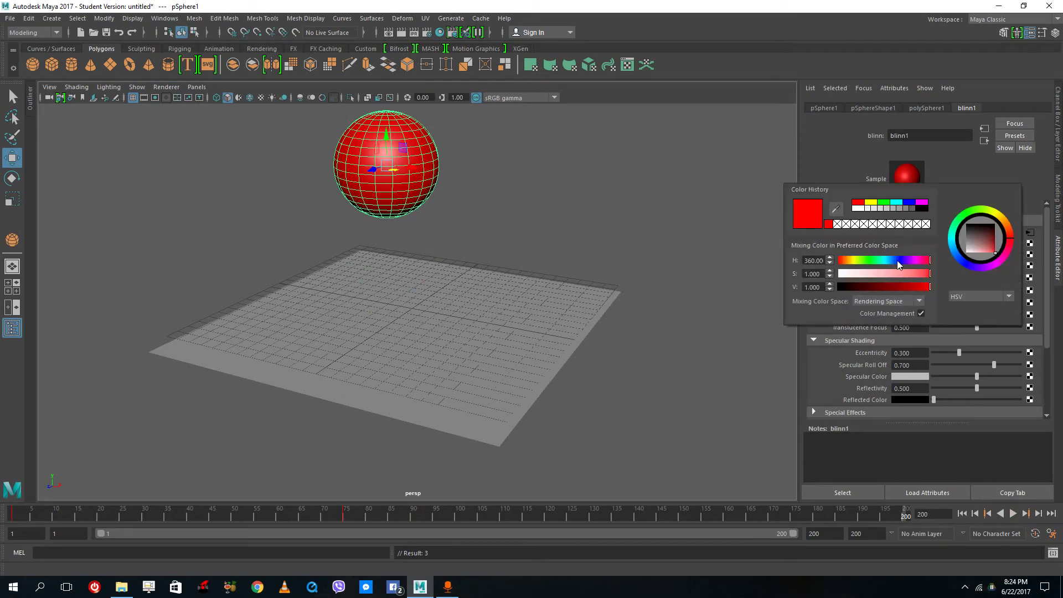
pyautogui.click(897, 260)
pyautogui.rightClick(879, 236)
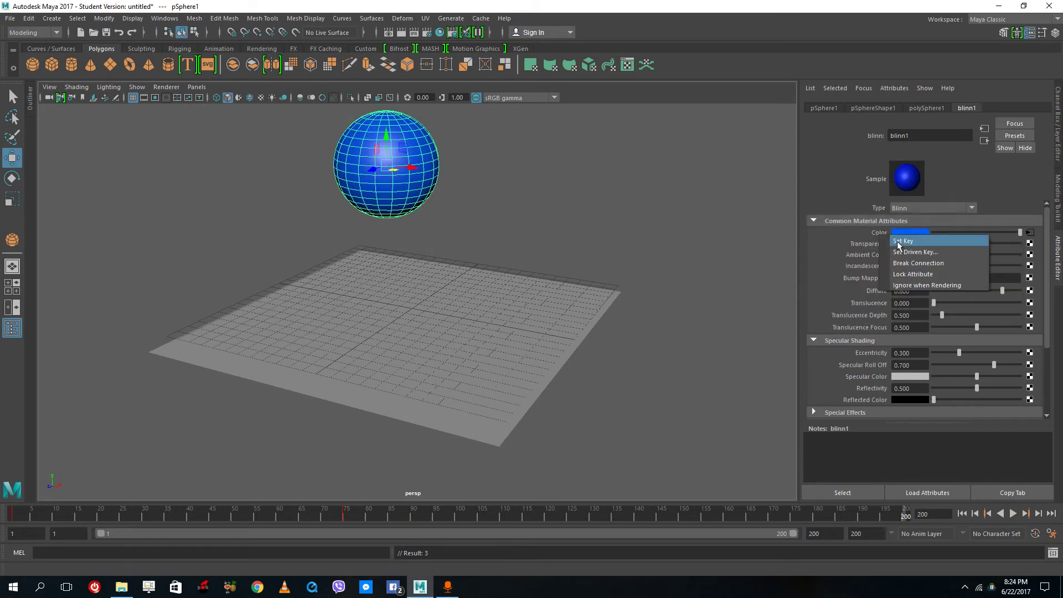
pyautogui.click(897, 241)
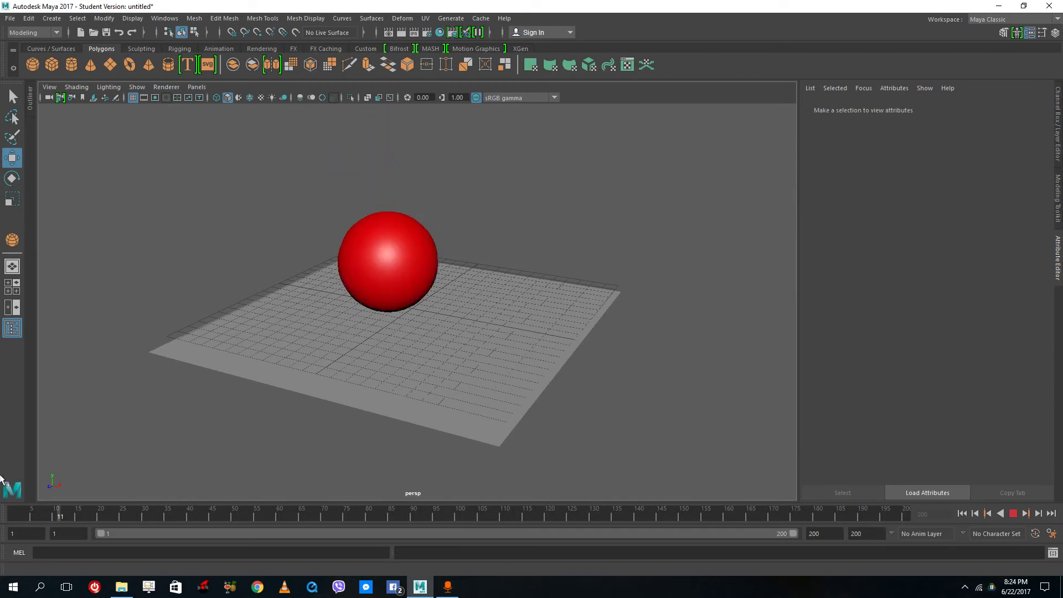
# Play back the colour animation, return to frame 1, and select the plane
pyautogui.click(1013, 513)
pyautogui.click(1014, 513)
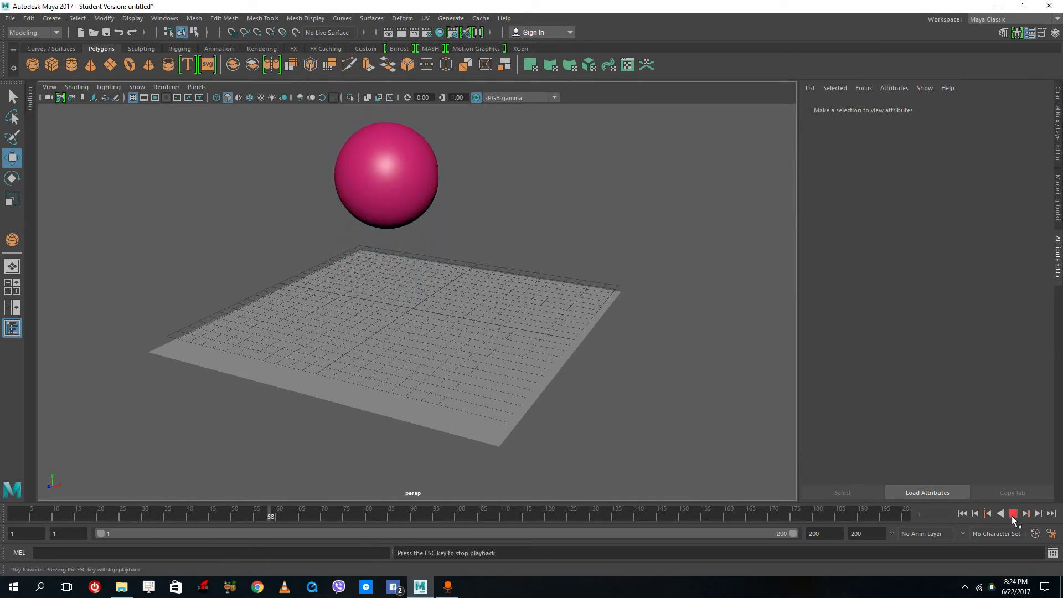
pyautogui.press('Escape')
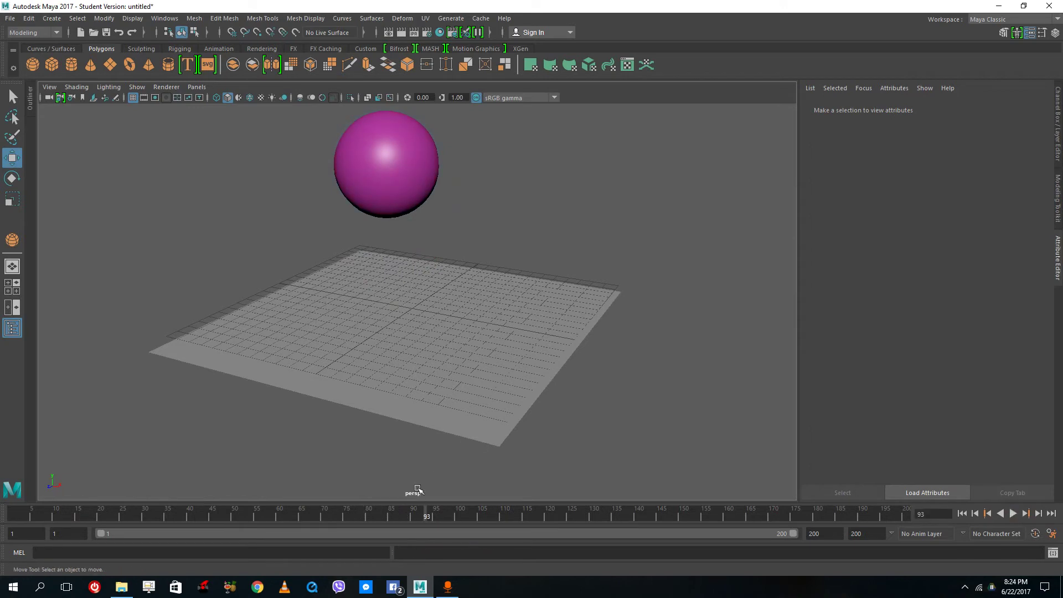
pyautogui.hotkey('alt', 'shift', 'v')
pyautogui.click(498, 360)
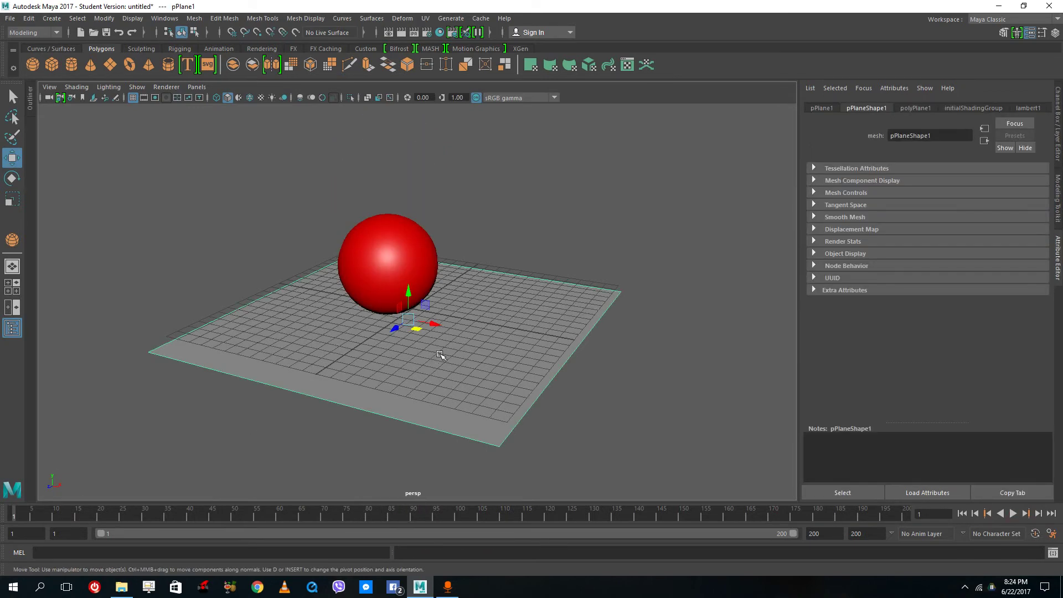
# Assign a new Blinn material, blinn2, to the plane from its marking menu
pyautogui.rightClick(453, 423)
pyautogui.click(447, 551)
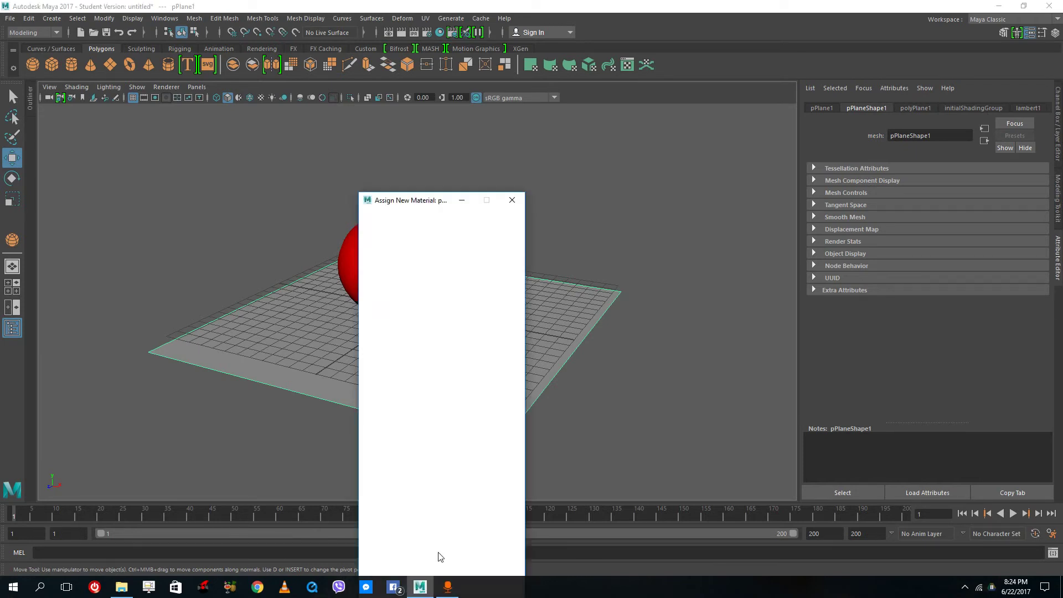
pyautogui.click(434, 330)
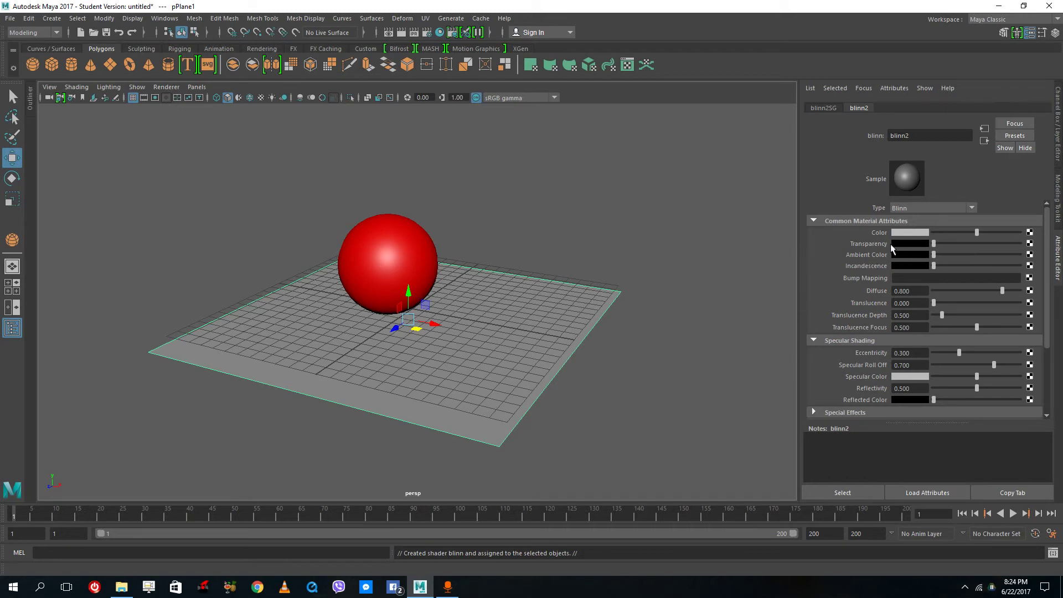
# Key the plane's Transparency as opaque at frame 1, then make it fully transparent at frame 41
pyautogui.rightClick(868, 245)
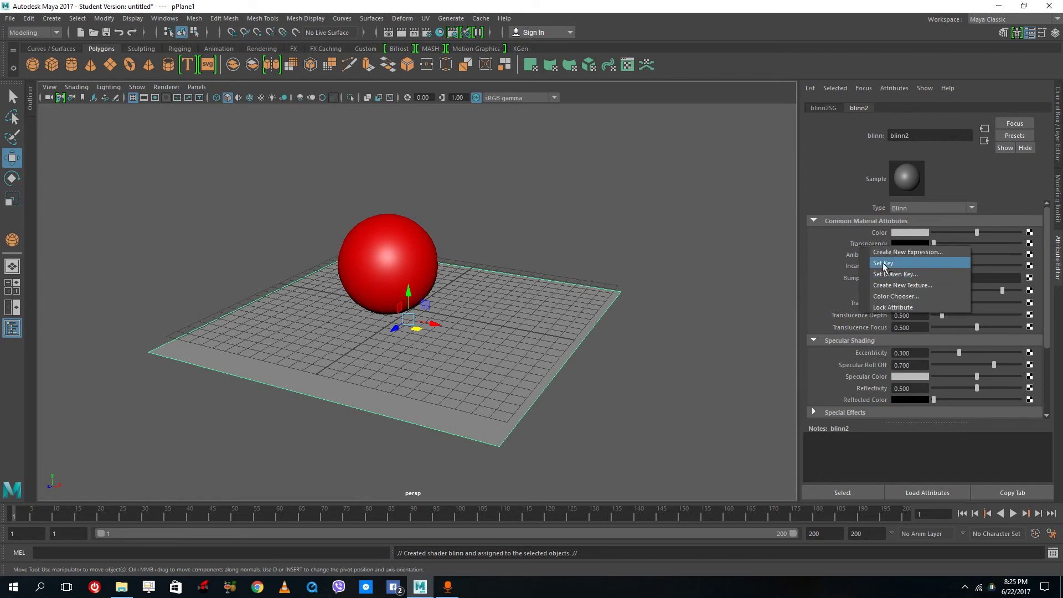
pyautogui.click(884, 264)
pyautogui.click(194, 516)
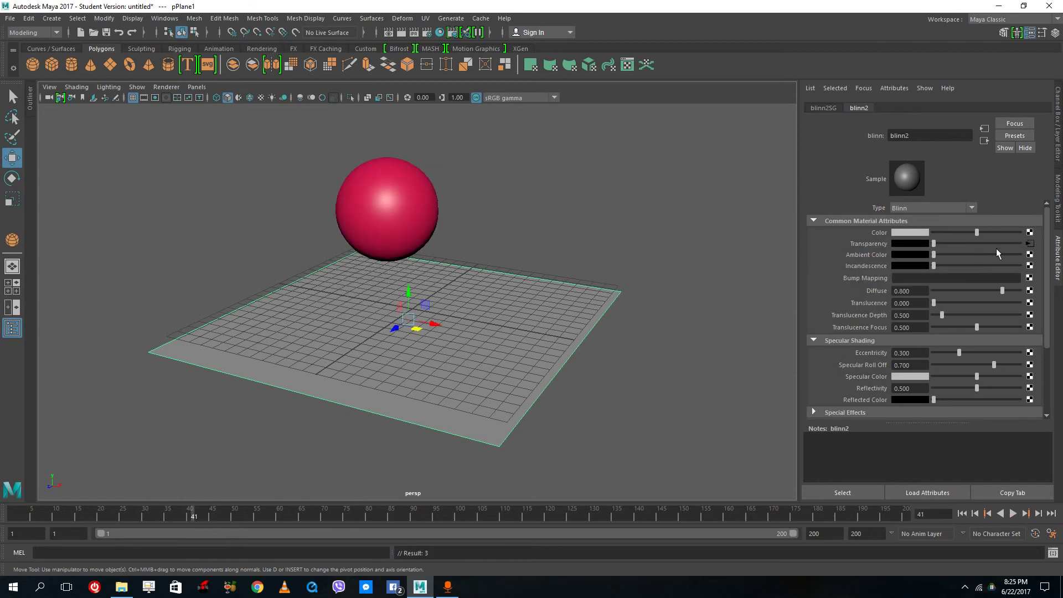
pyautogui.moveTo(935, 247); pyautogui.dragTo(1022, 245)
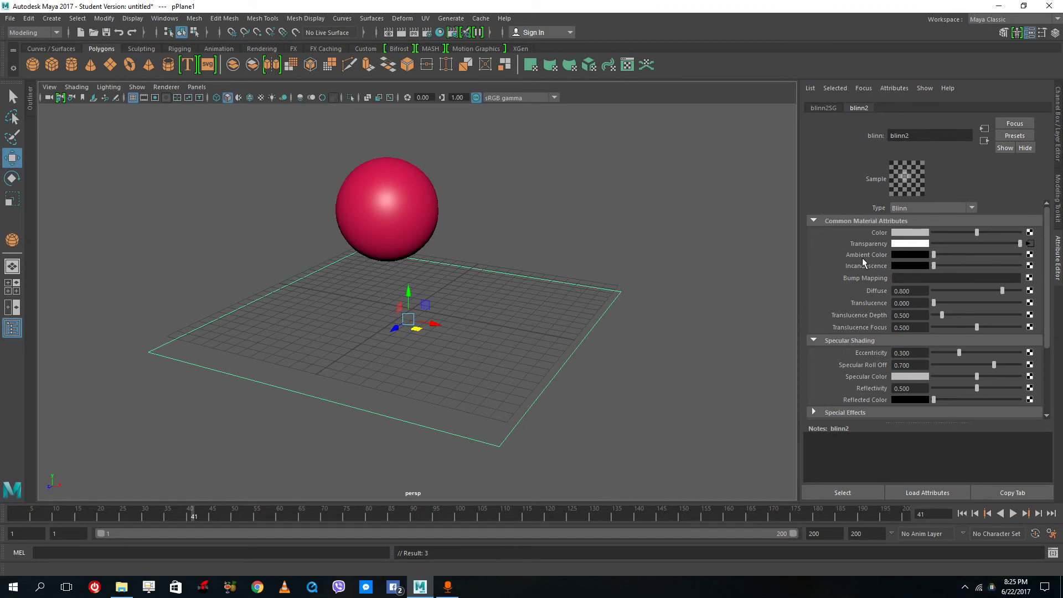
# Set the plane's Transparency back to opaque at frame 62 and key it
pyautogui.click(288, 516)
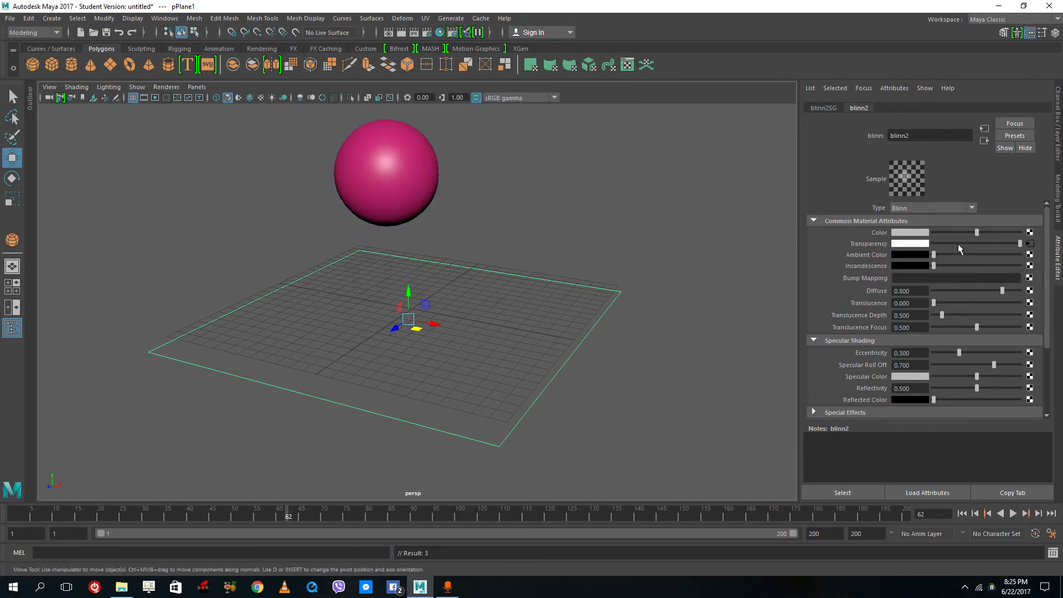
pyautogui.moveTo(958, 244); pyautogui.dragTo(872, 247)
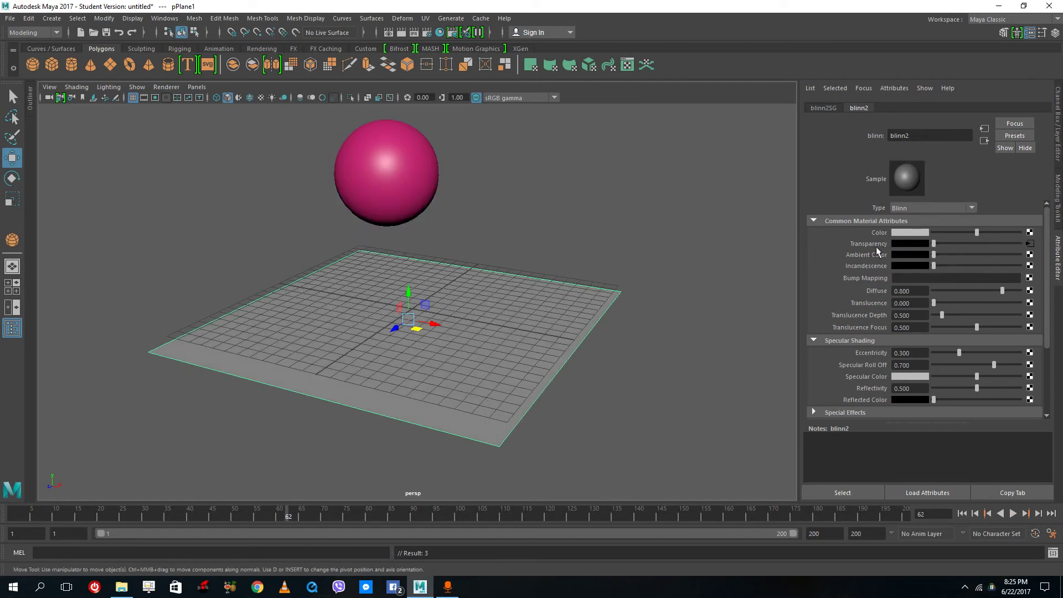
pyautogui.rightClick(875, 241)
# Make the plane fully transparent at frame 95, key it, and clear the selection
pyautogui.click(435, 516)
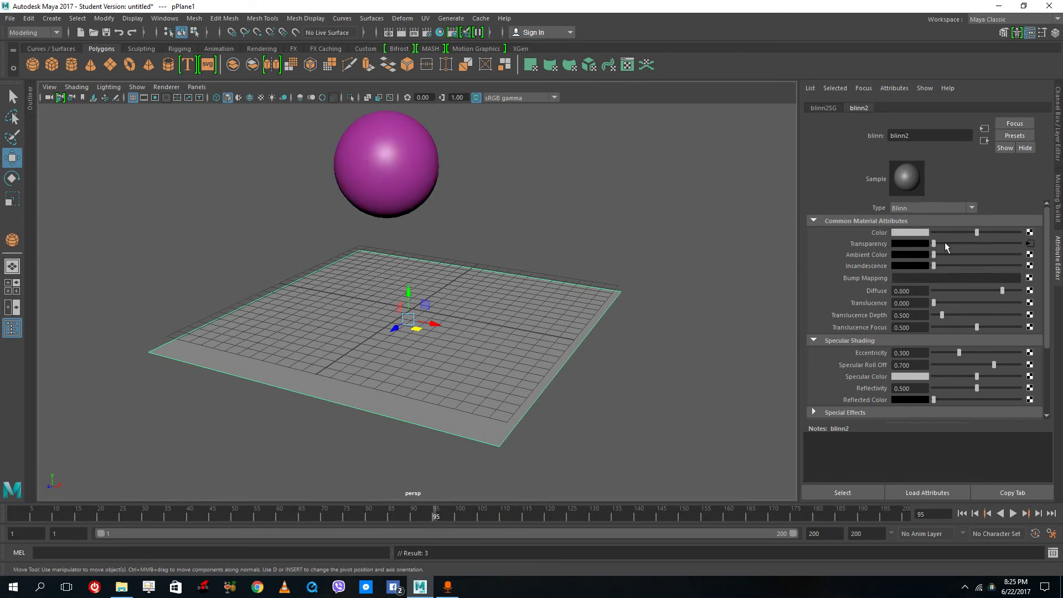
pyautogui.moveTo(944, 244); pyautogui.dragTo(1021, 243)
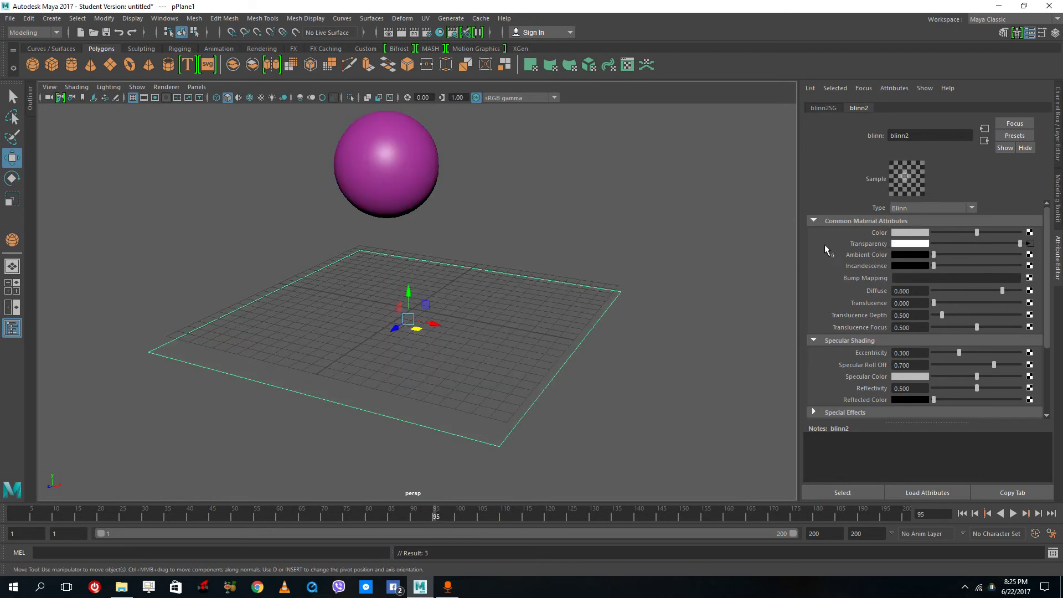
pyautogui.rightClick(854, 244)
pyautogui.click(683, 264)
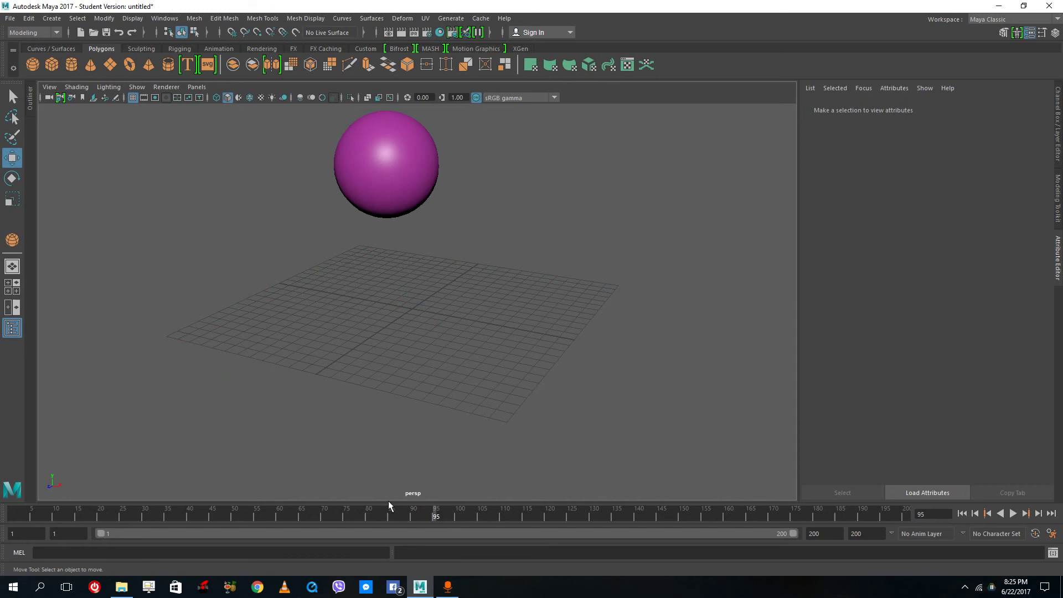
pyautogui.moveTo(433, 514); pyautogui.dragTo(11, 514)
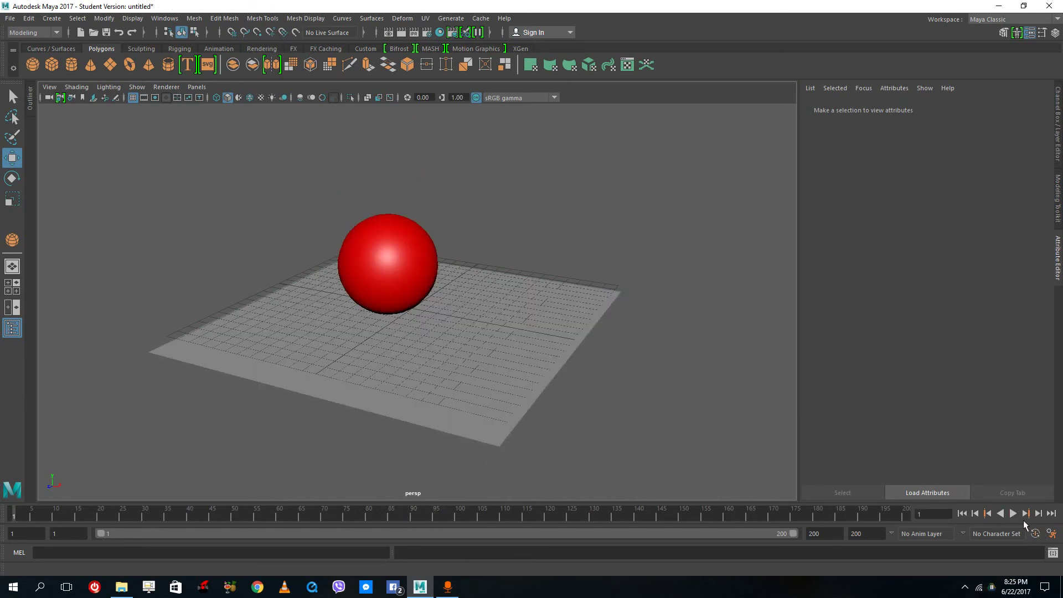
# Play the animation forward from frame 1 to watch the sphere and plane
pyautogui.click(1012, 514)
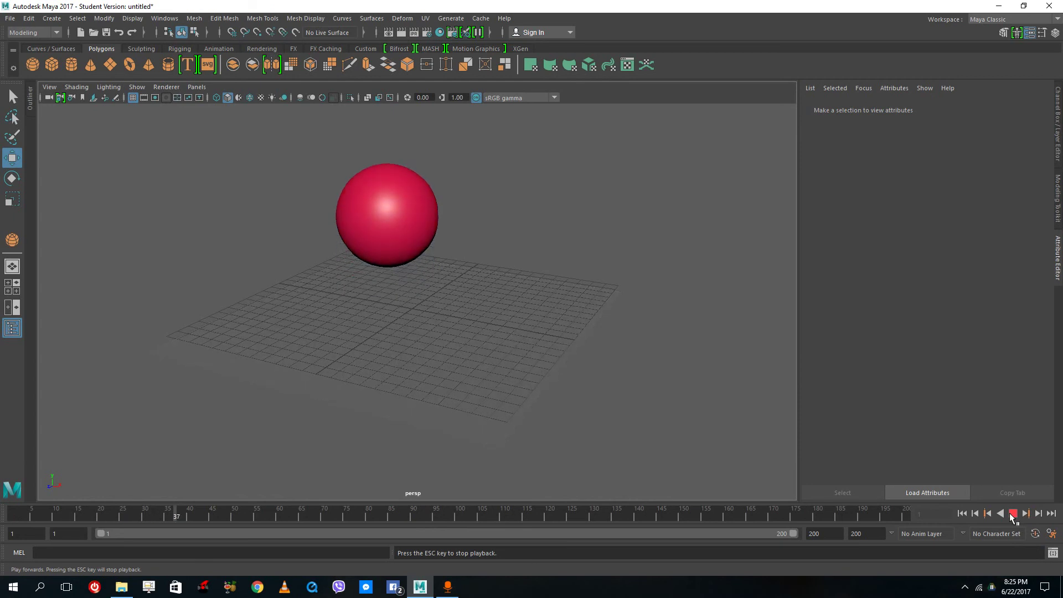